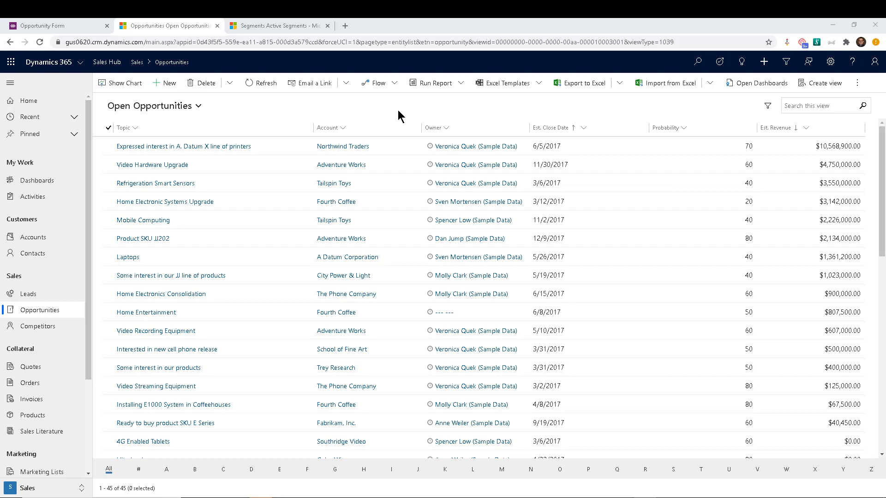
pyautogui.click(153, 222)
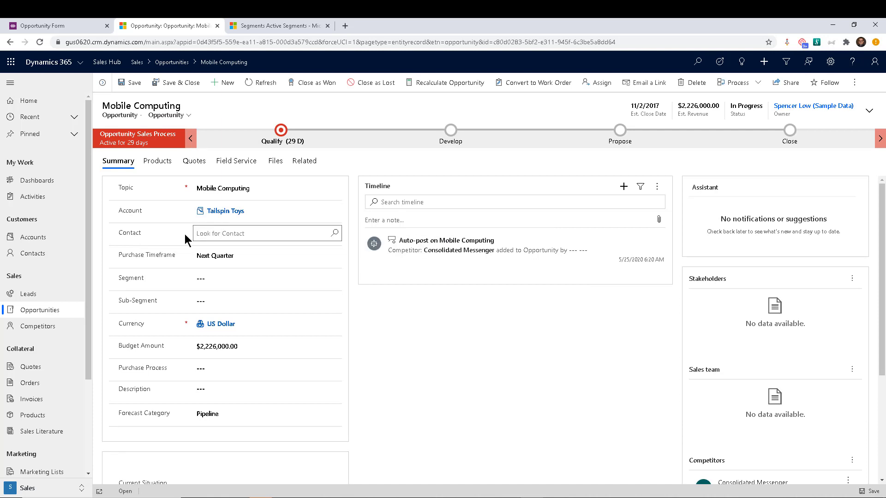
pyautogui.click(334, 238)
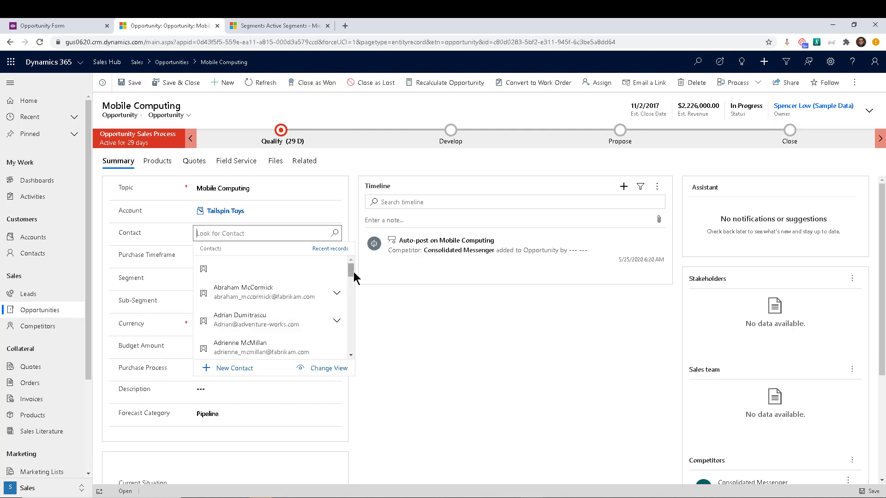
pyautogui.click(352, 237)
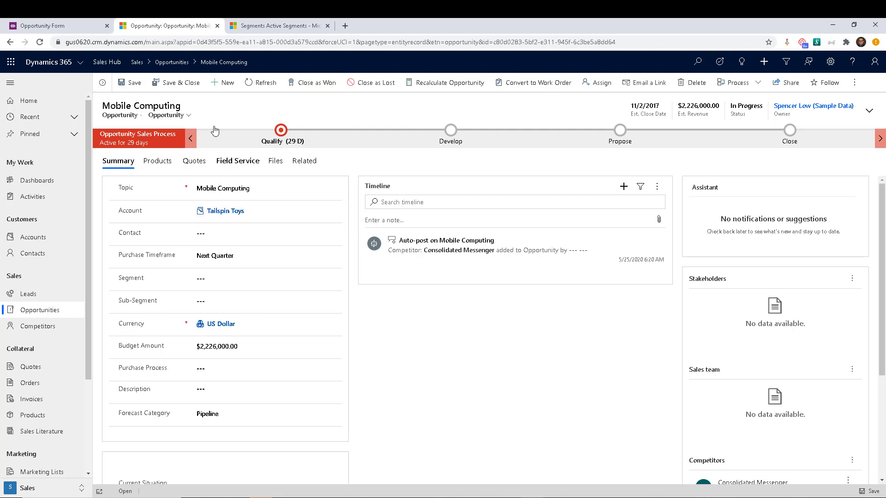
# - Reopen the 'Some interest in our JJ line of products' opportunity, then view the Active Segments list
pyautogui.click(9, 42)
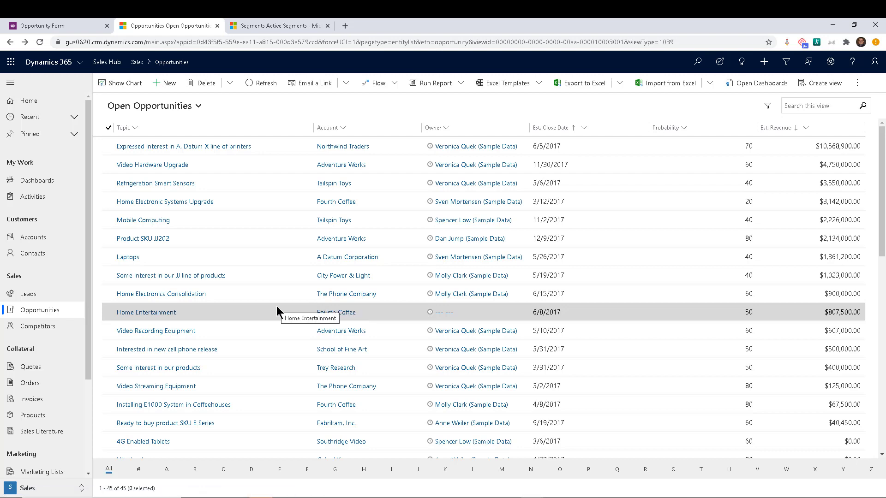
pyautogui.click(210, 276)
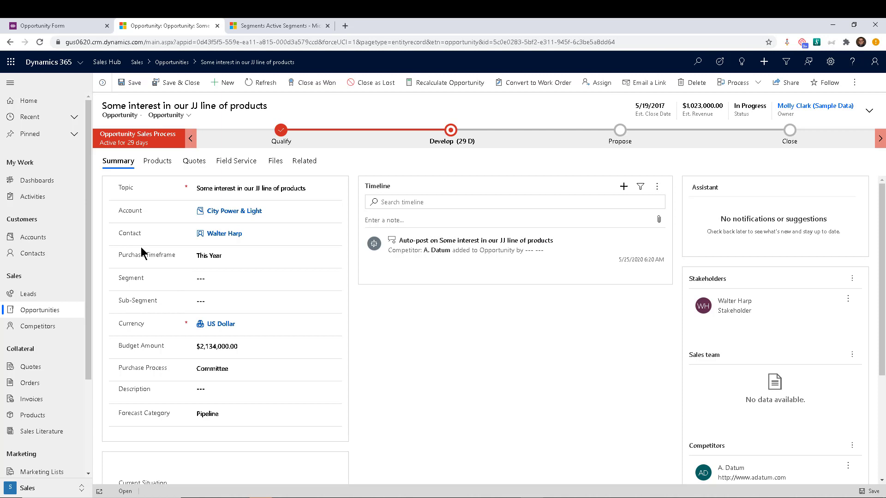
pyautogui.click(267, 26)
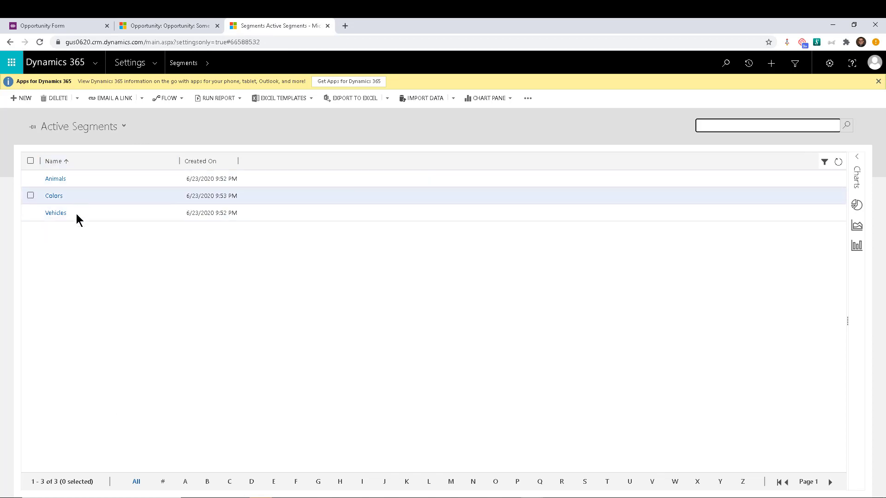
# - Sort the Active Sub-Segments by Segment, then go back to the JJ line opportunity
pyautogui.click(155, 64)
pyautogui.click(693, 149)
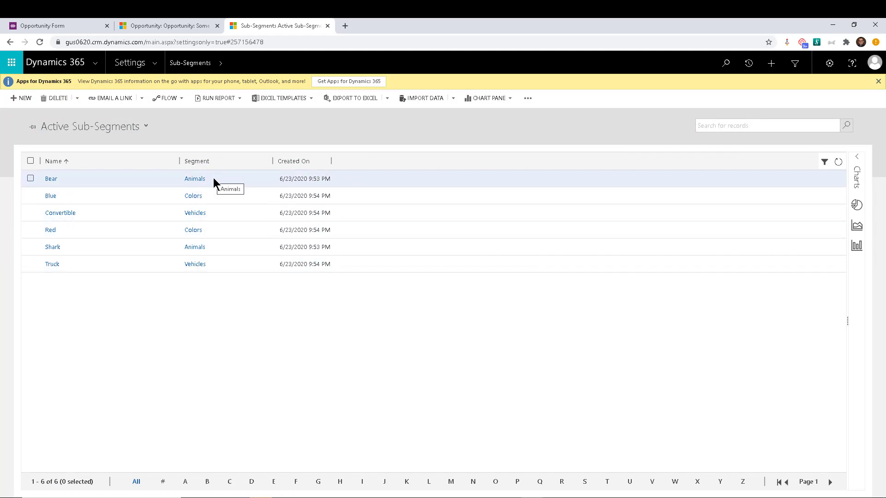
pyautogui.click(214, 162)
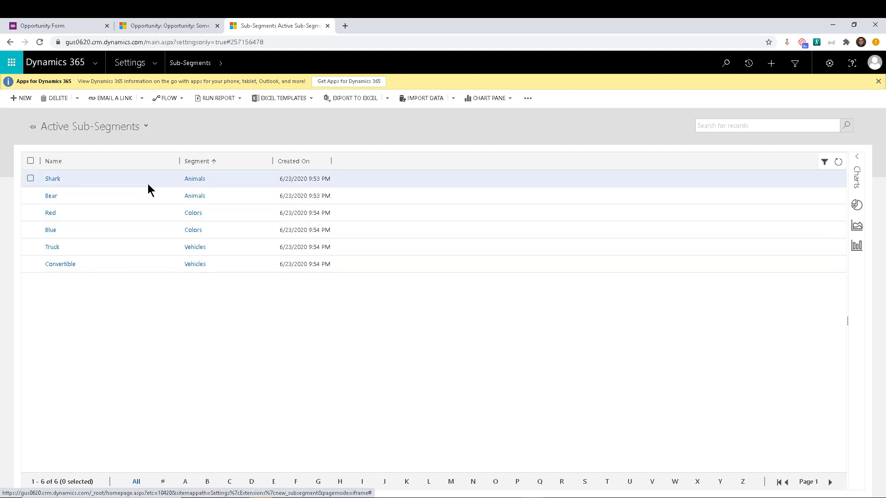
pyautogui.click(164, 26)
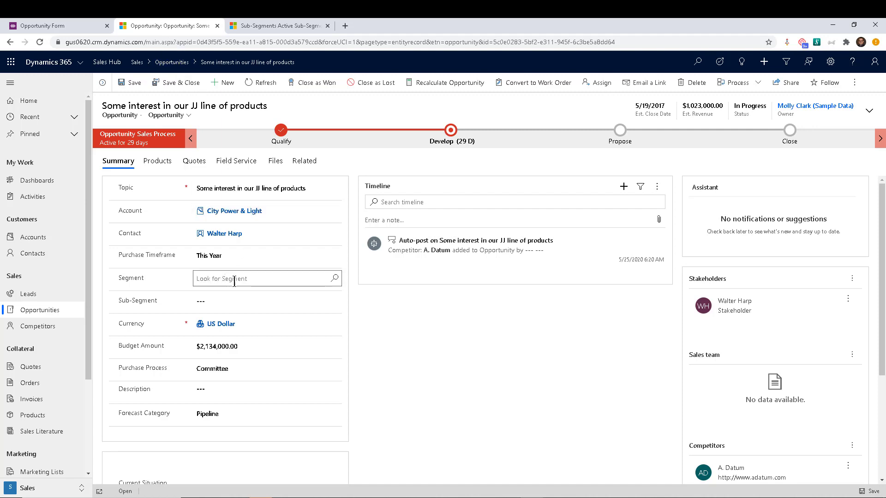
pyautogui.click(334, 278)
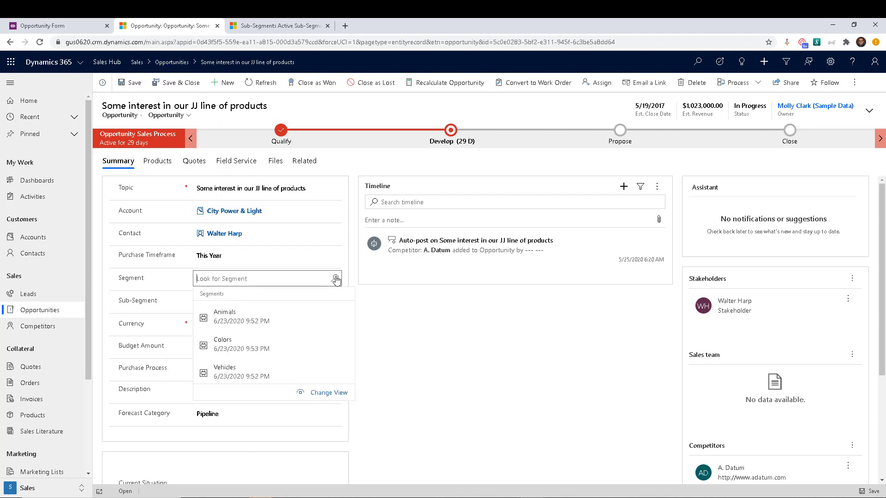
pyautogui.click(241, 318)
pyautogui.click(360, 311)
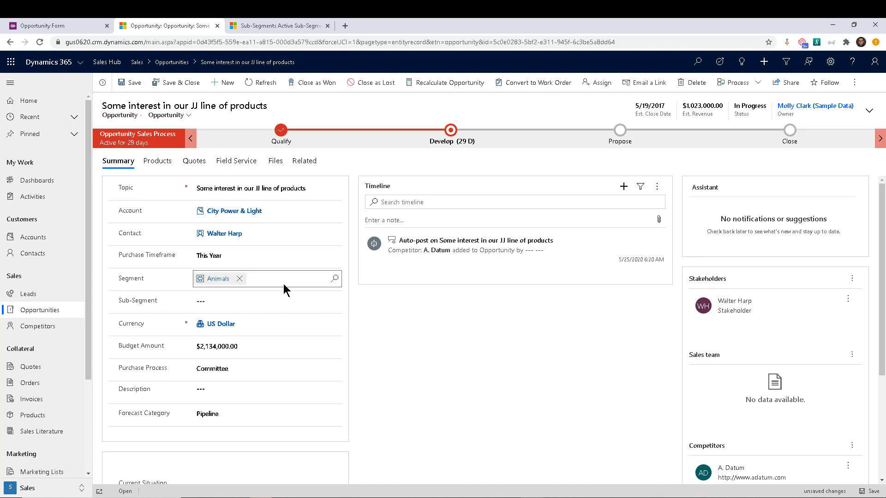
pyautogui.click(334, 302)
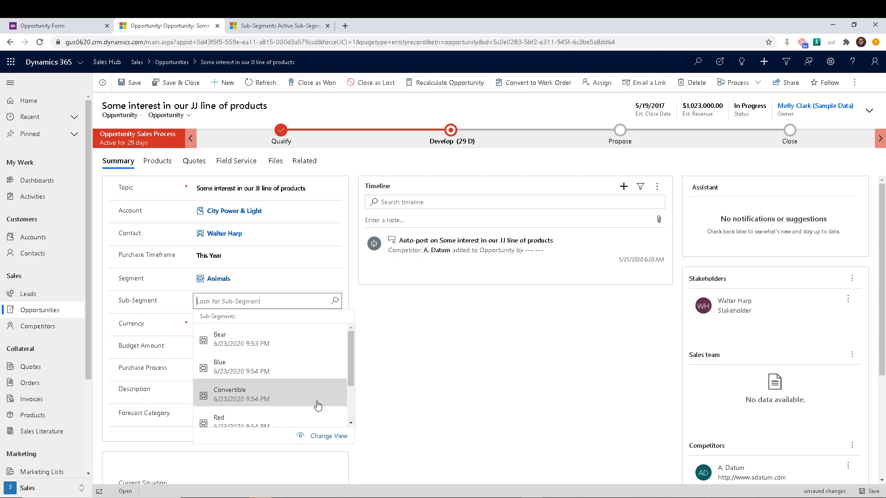
pyautogui.click(402, 357)
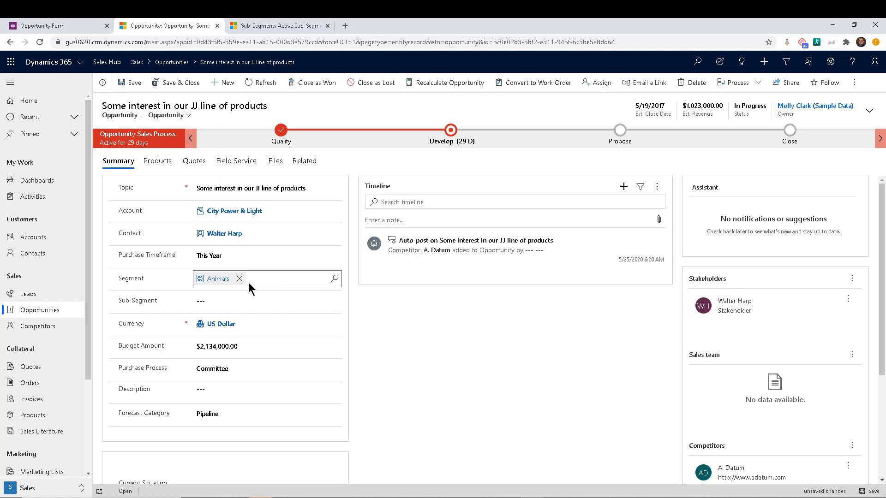
pyautogui.click(239, 278)
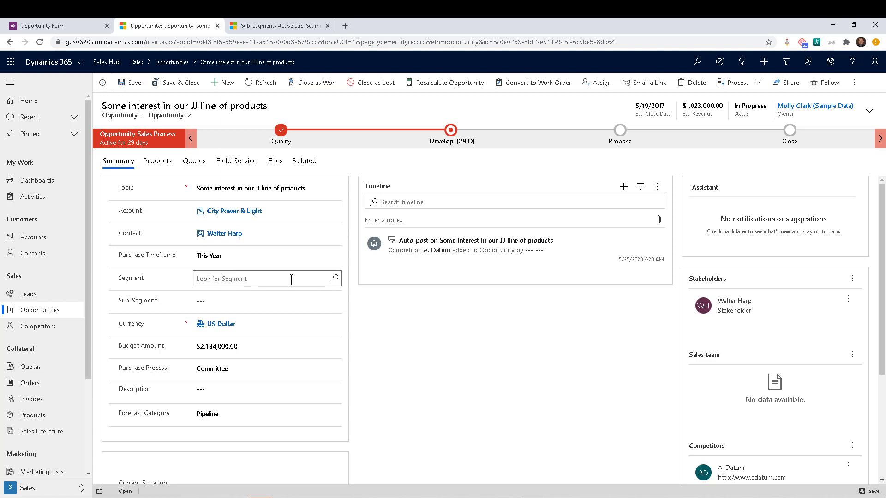
pyautogui.click(352, 278)
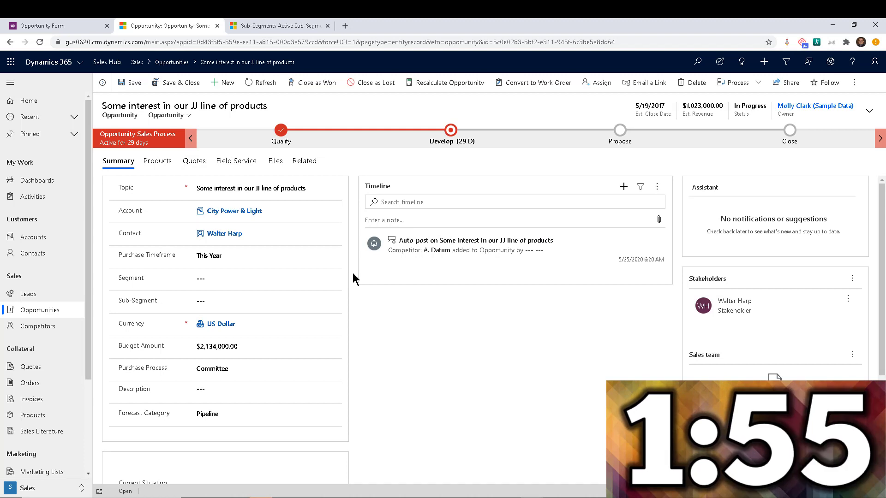
# - Open the Opportunity form in the classic form editor and select the Contact field
pyautogui.click(66, 28)
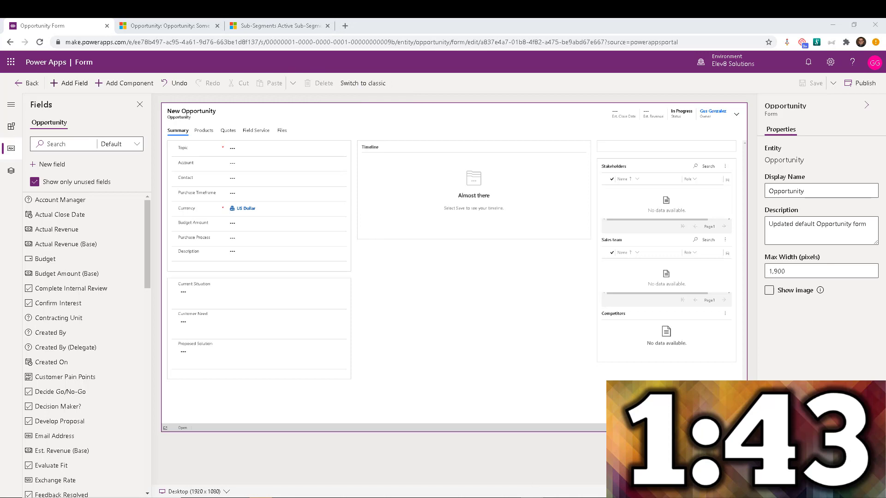
pyautogui.click(597, 466)
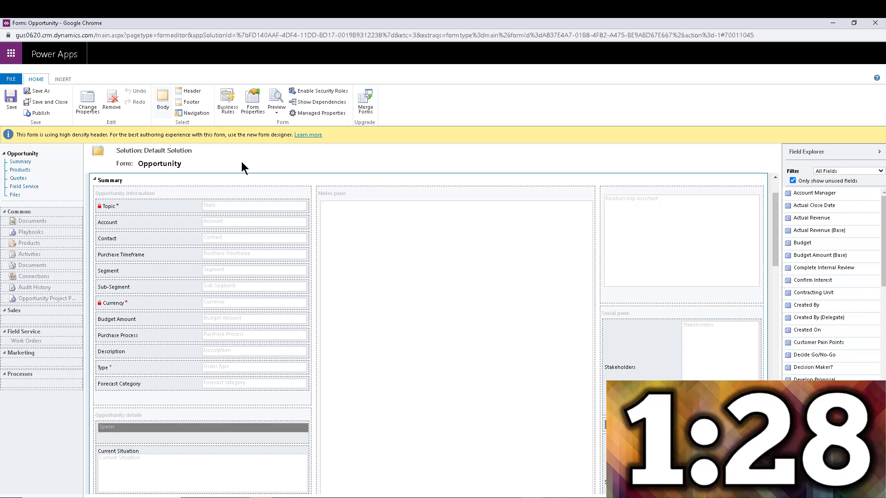
pyautogui.click(221, 237)
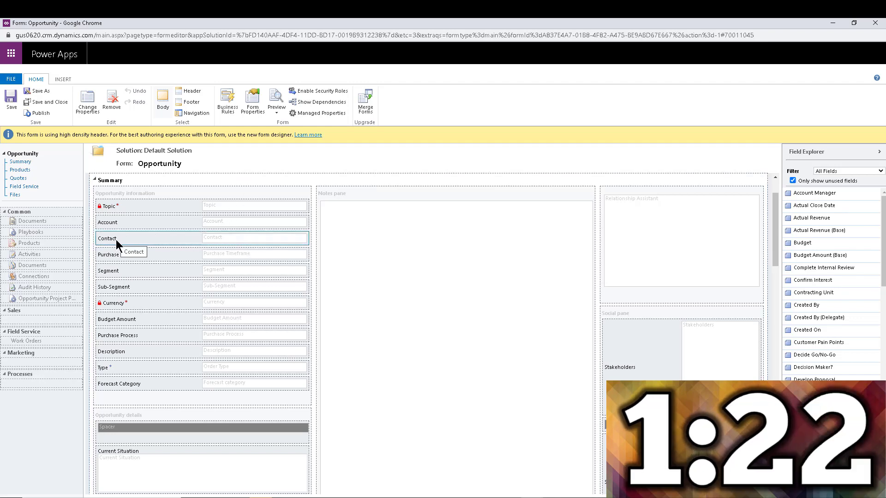
# - Filter Contact lookups by Account against Company Name (Accounts) (Contacts), with user override disabled
pyautogui.doubleClick(223, 239)
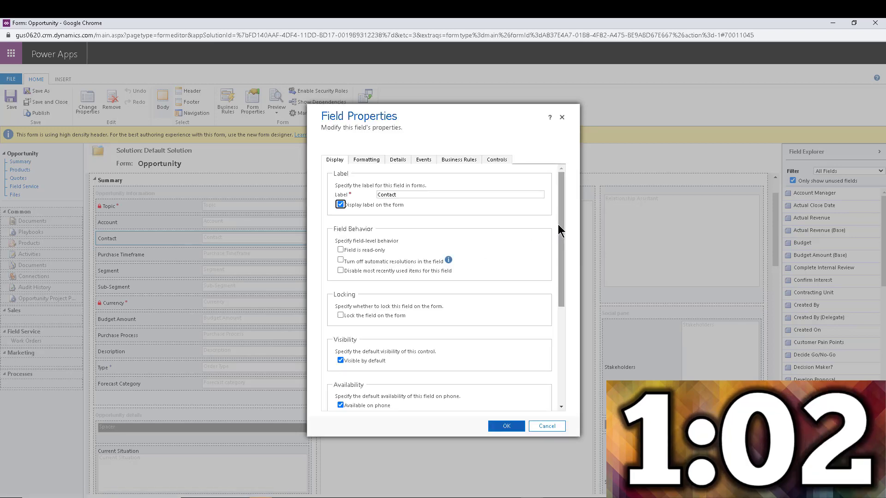
pyautogui.moveTo(560, 231); pyautogui.dragTo(563, 315)
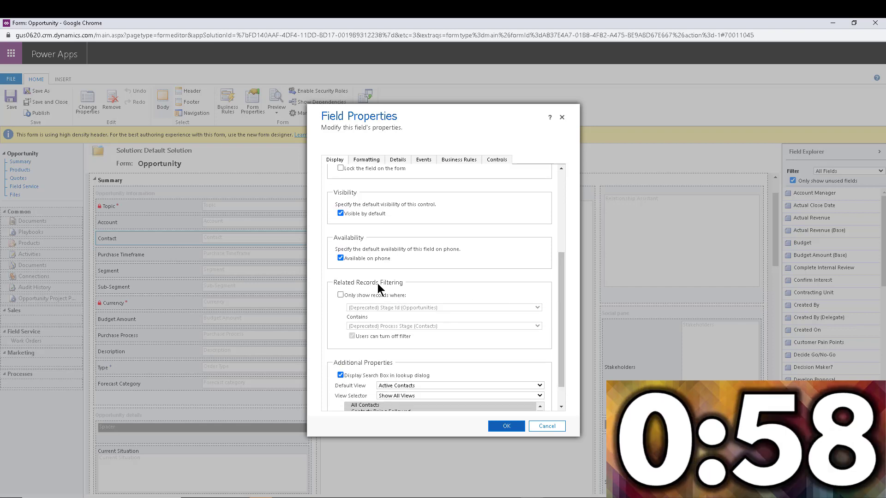
pyautogui.click(340, 295)
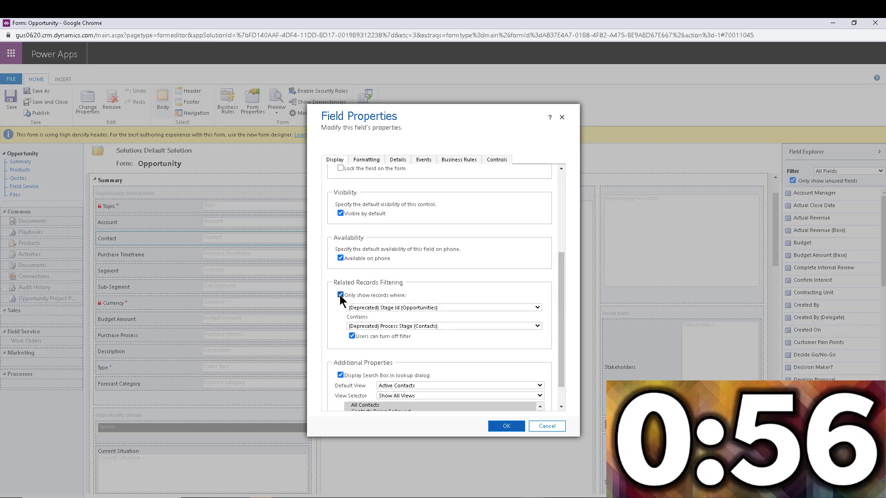
pyautogui.click(398, 308)
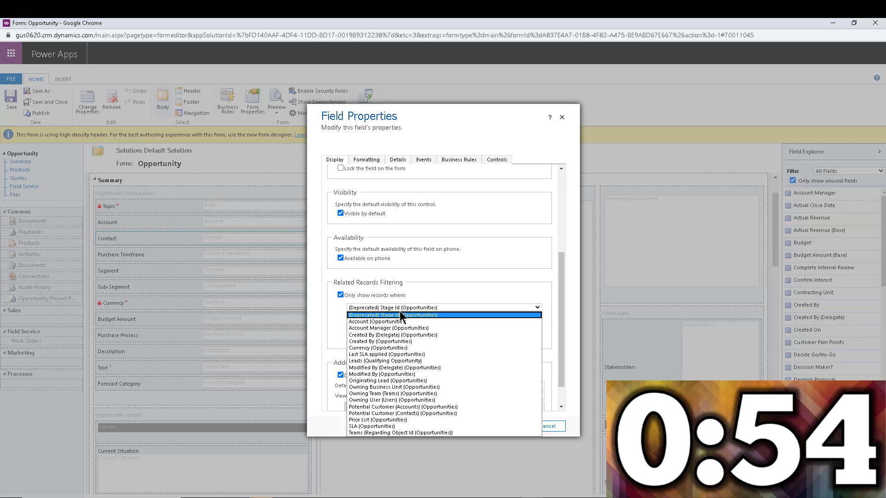
pyautogui.click(396, 322)
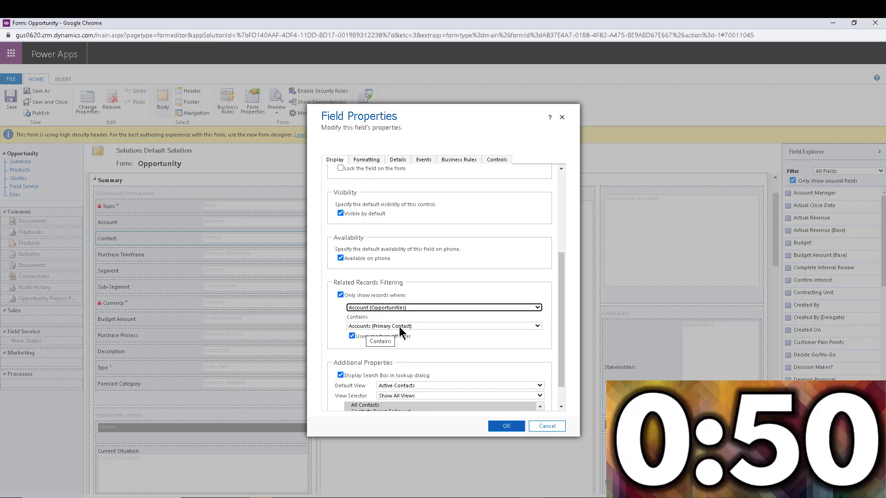
pyautogui.click(401, 325)
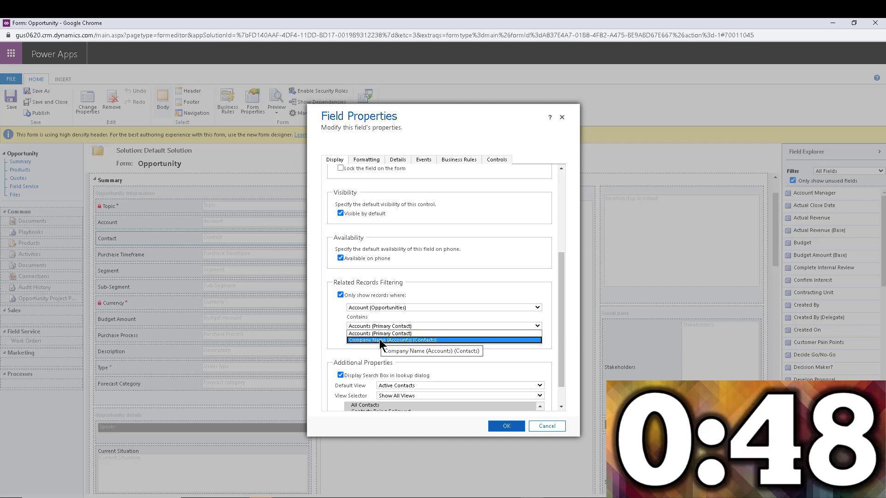
pyautogui.click(422, 339)
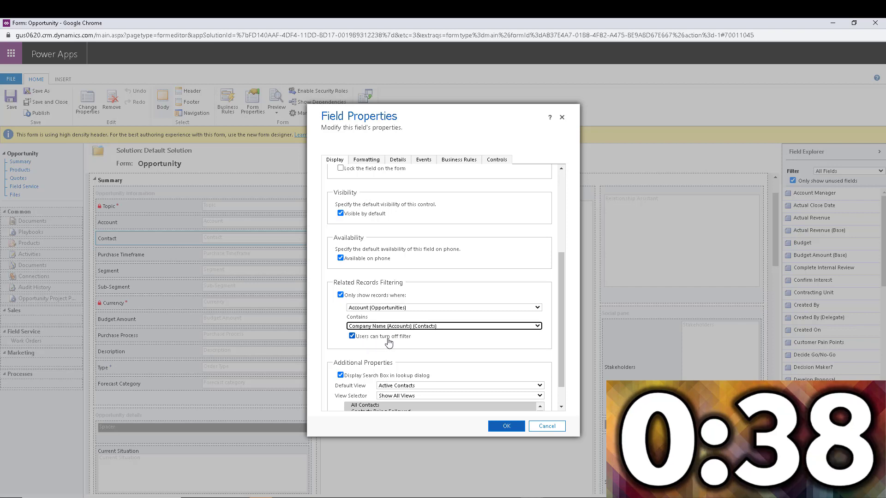
pyautogui.click(352, 335)
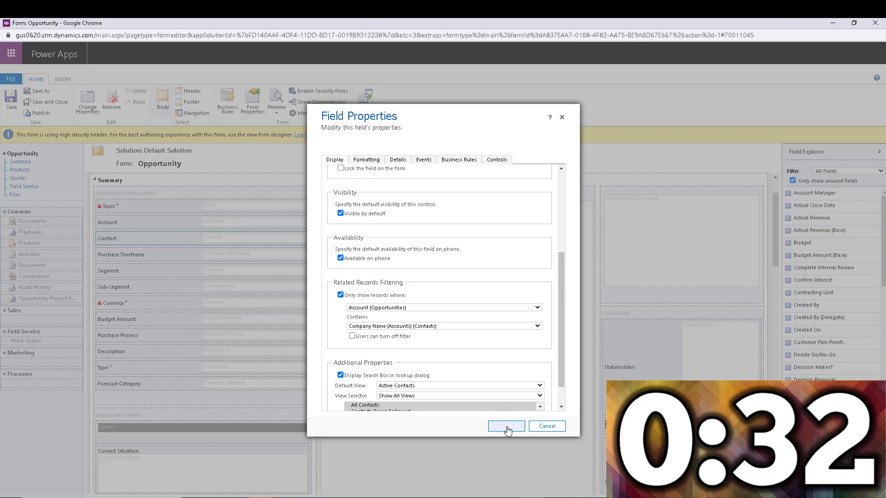
pyautogui.click(506, 426)
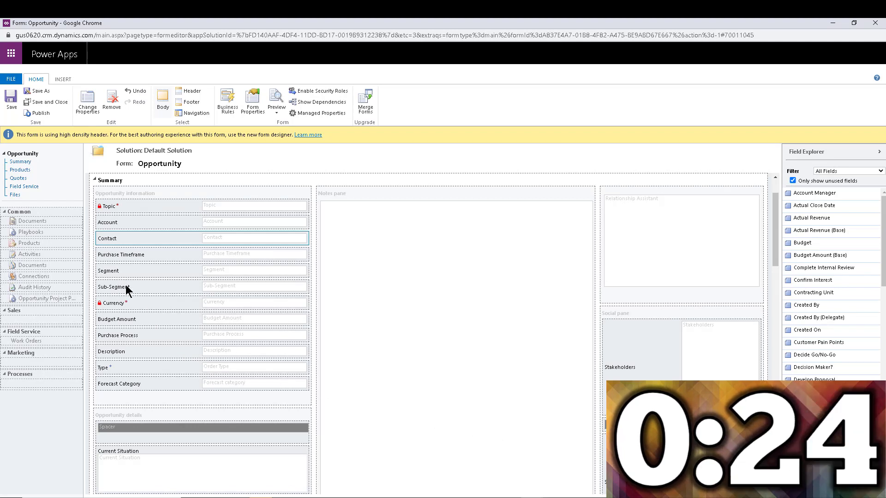
# - Filter Sub-Segment lookups where Segment (Opportunities) contains Segment (Sub-Segments)
pyautogui.click(140, 286)
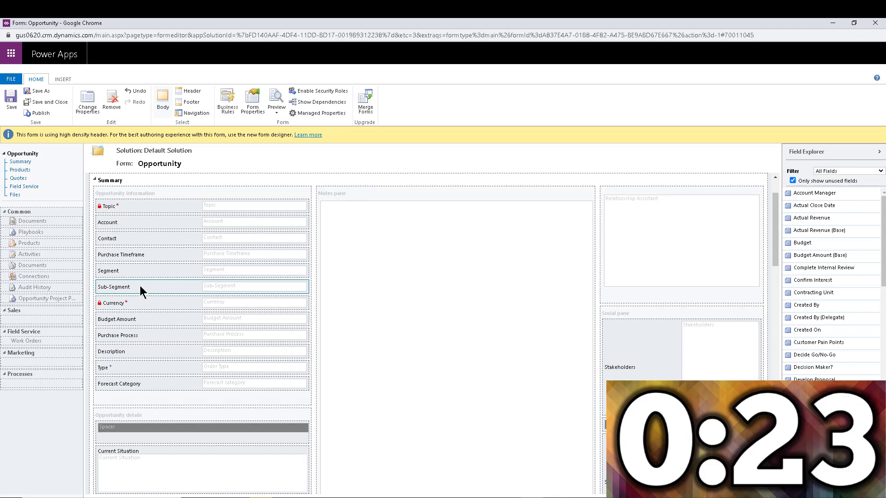
pyautogui.doubleClick(214, 286)
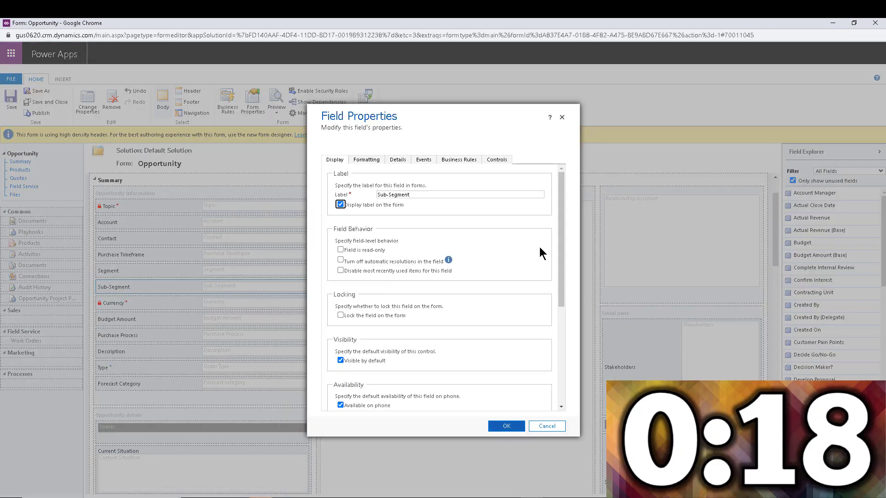
pyautogui.moveTo(558, 241); pyautogui.dragTo(503, 305)
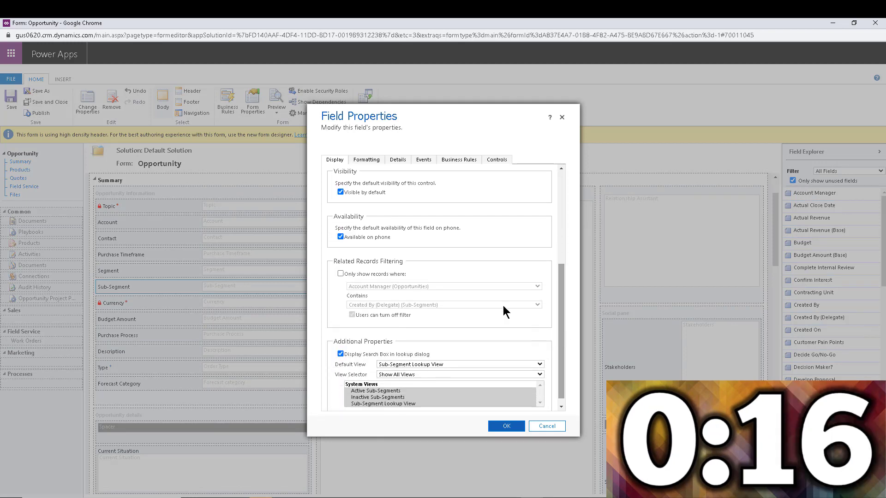
pyautogui.click(367, 274)
pyautogui.click(367, 286)
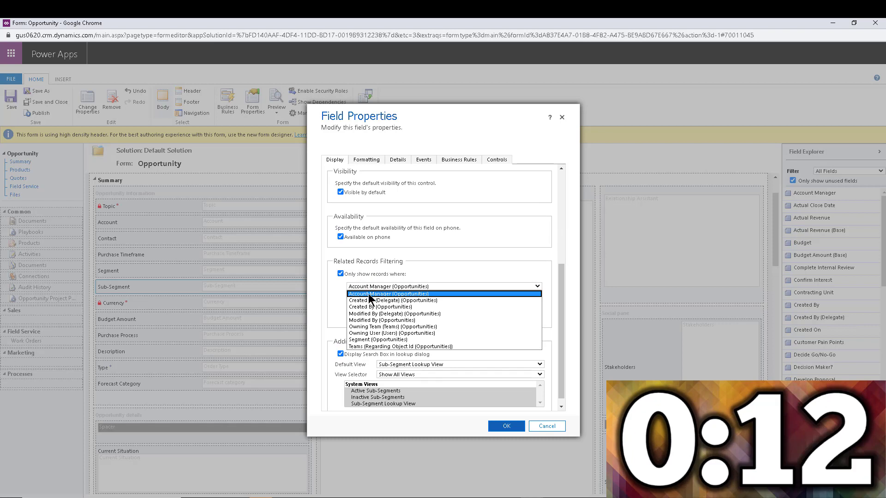
pyautogui.click(374, 338)
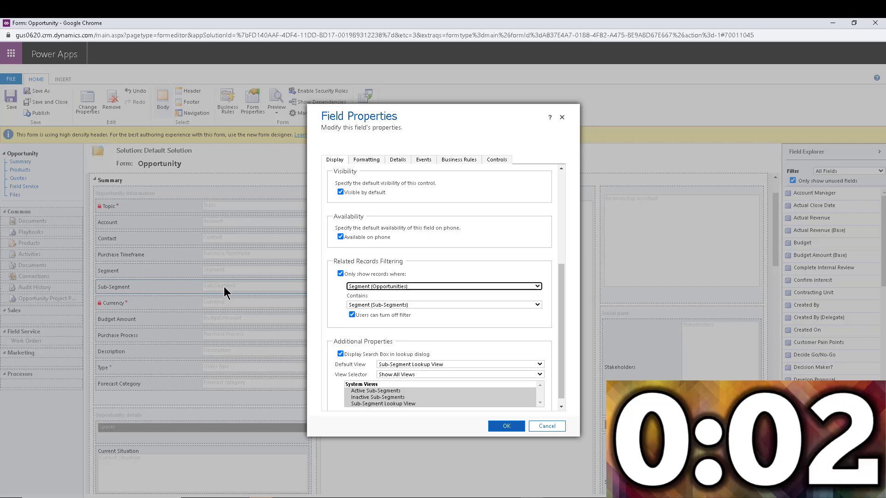
pyautogui.click(507, 426)
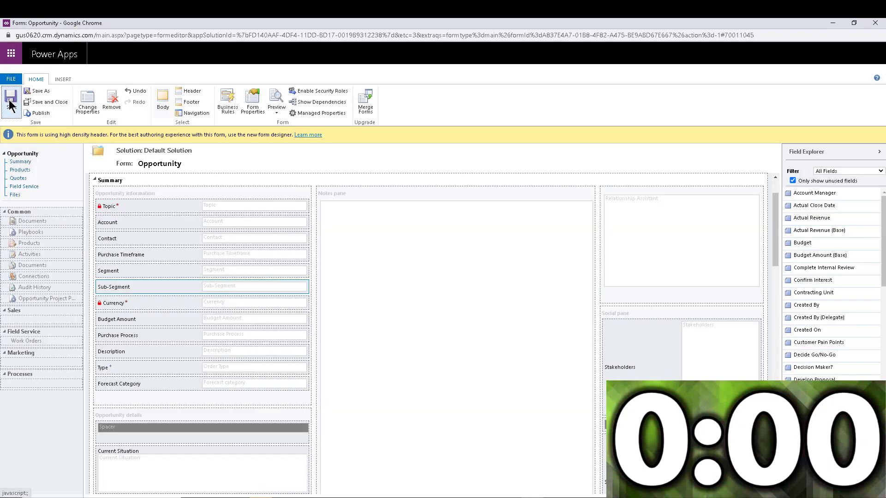
# - Publish the Opportunity form customizations and switch back to the Sales Hub browser window
pyautogui.click(40, 114)
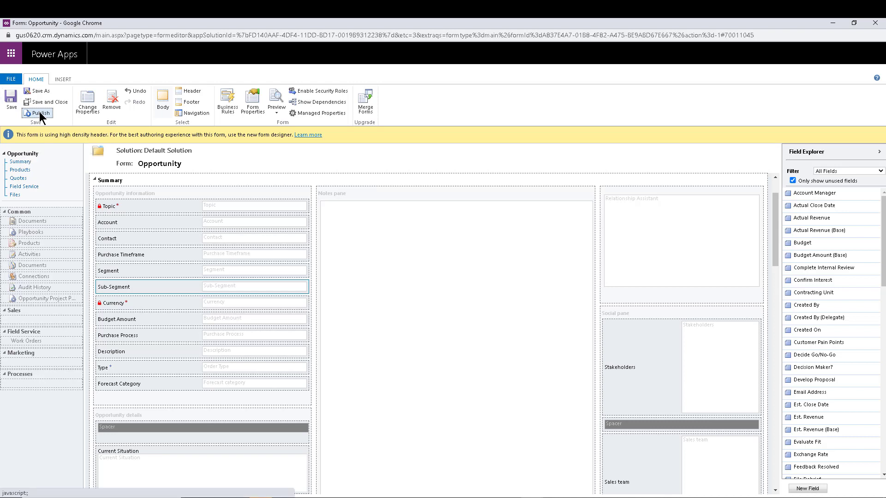
pyautogui.click(531, 497)
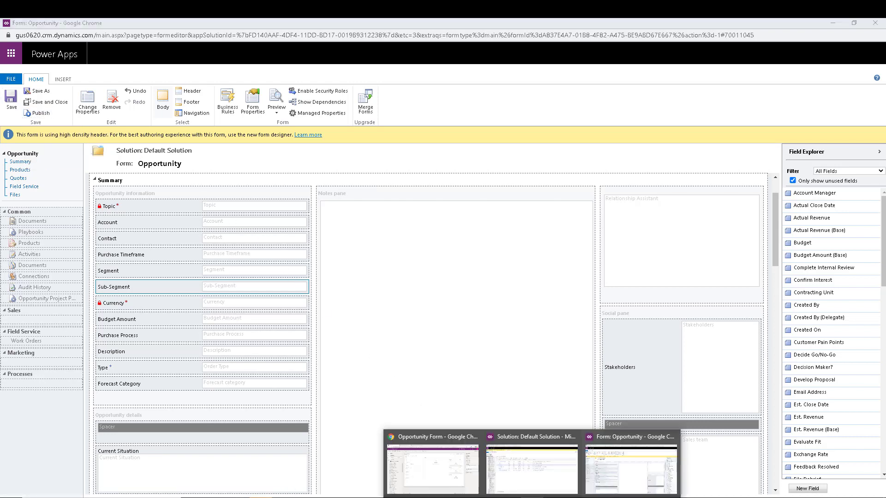
pyautogui.click(450, 468)
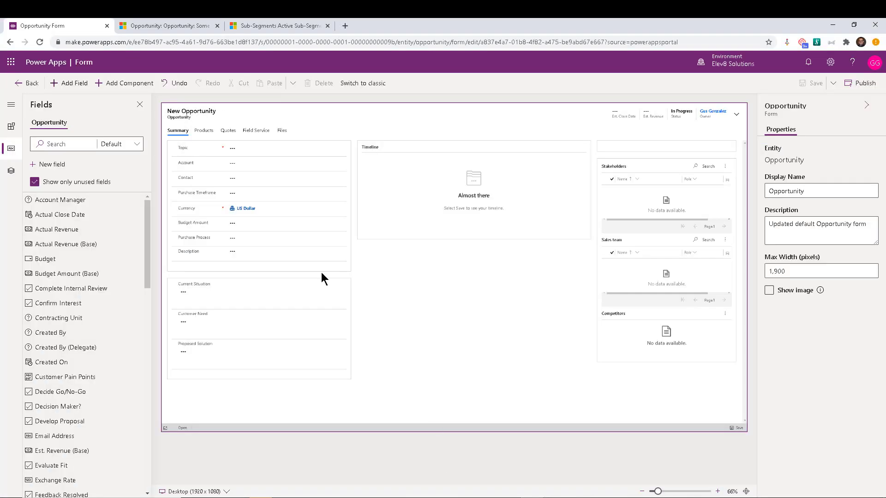
# - Reload the JJ line opportunity and clear its current Contact
pyautogui.click(180, 30)
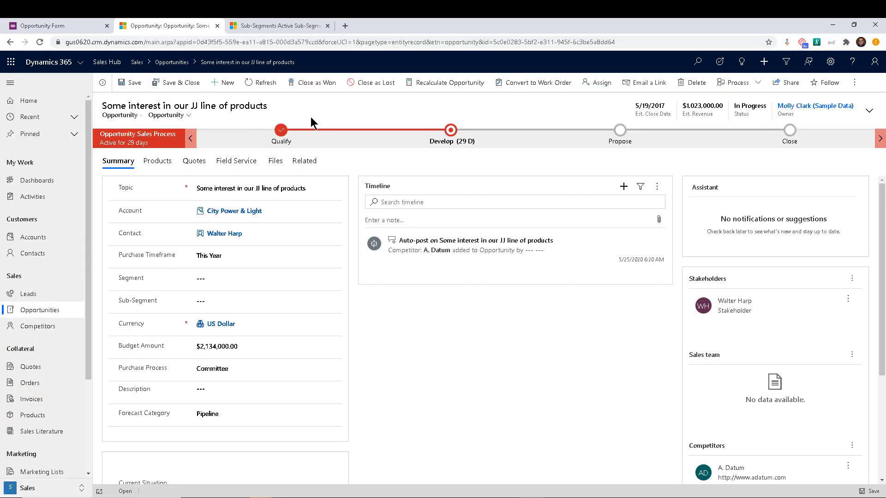
pyautogui.press('F5')
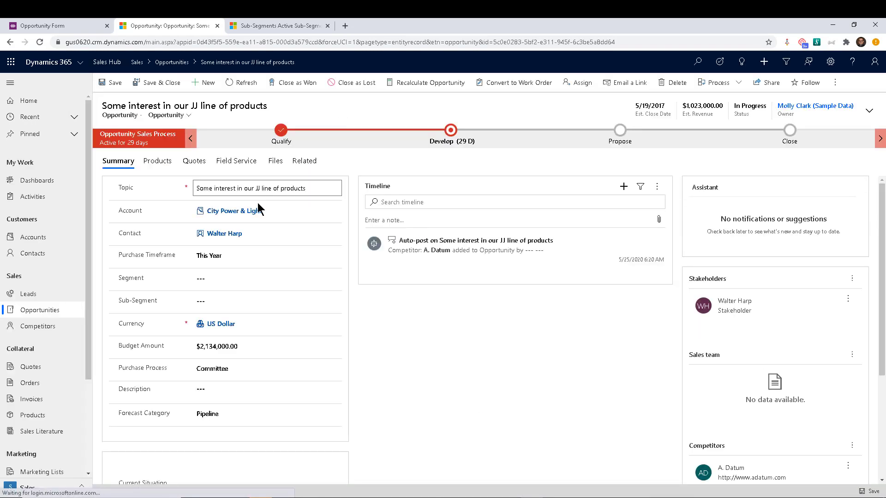
pyautogui.click(251, 234)
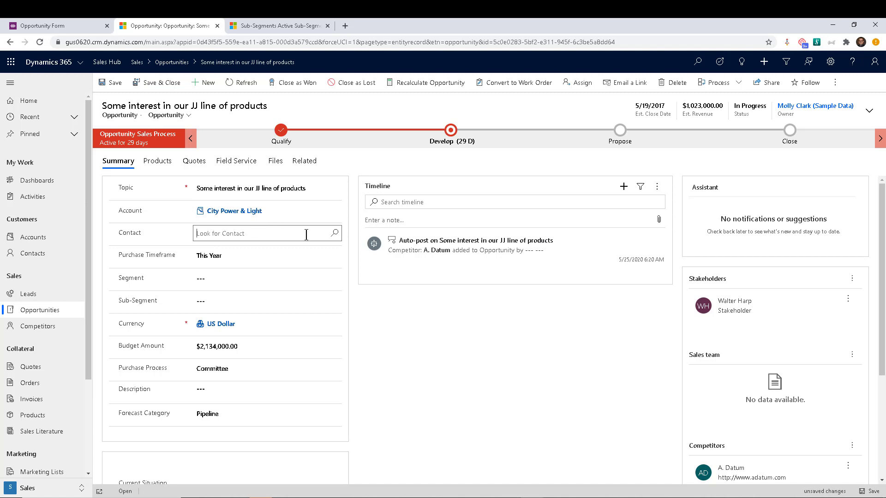
# - Check that the Contact lookup lists only City Power & Light contacts, choosing none
pyautogui.click(335, 234)
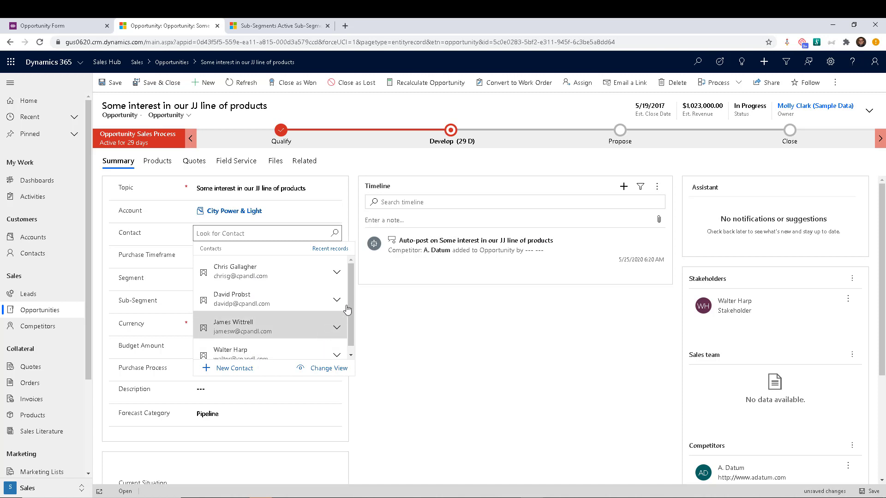
pyautogui.scroll(-1, 349, 313)
pyautogui.scroll(-1, 349, 314)
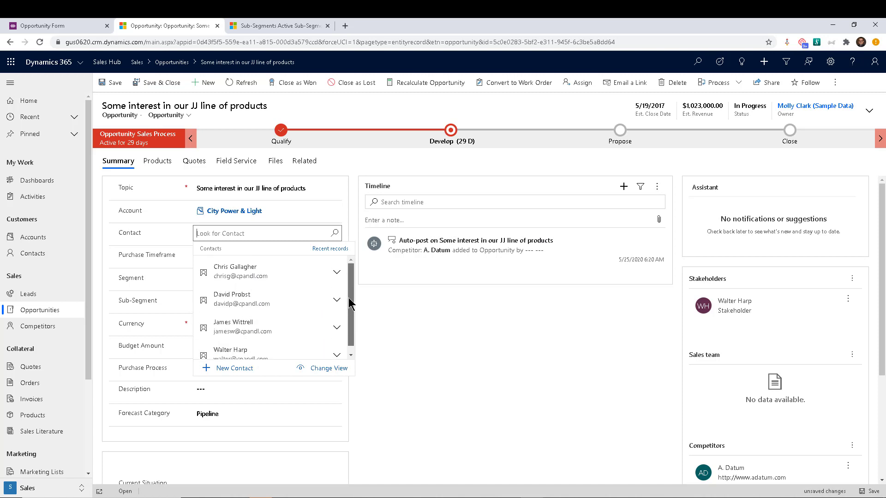
pyautogui.click(350, 237)
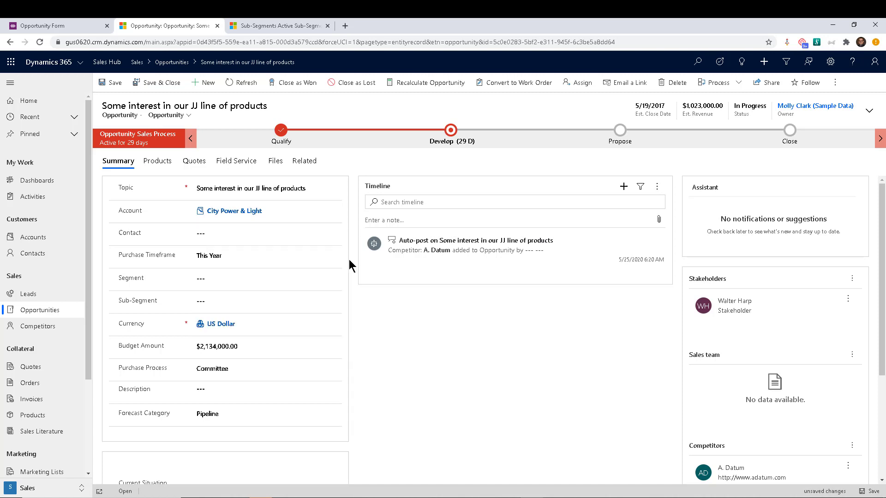
# - Set Segment to Animals and check that Sub-Segment offers only Bear and Shark
pyautogui.click(335, 279)
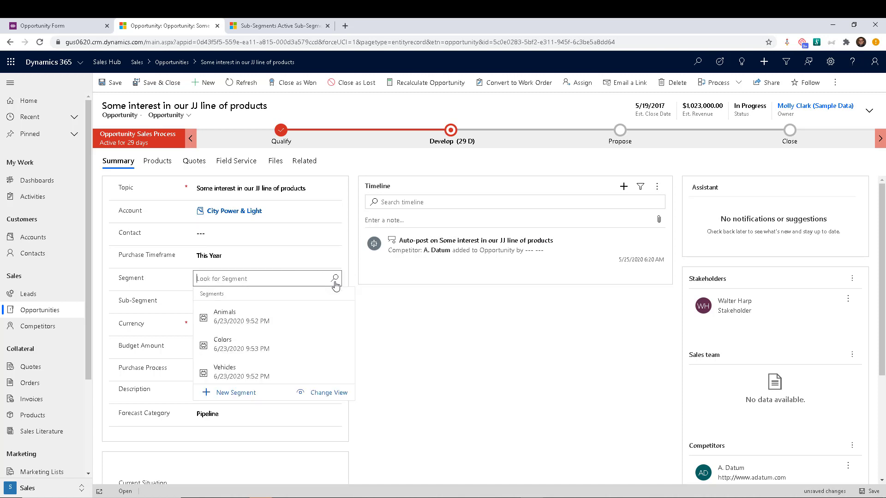
pyautogui.click(257, 318)
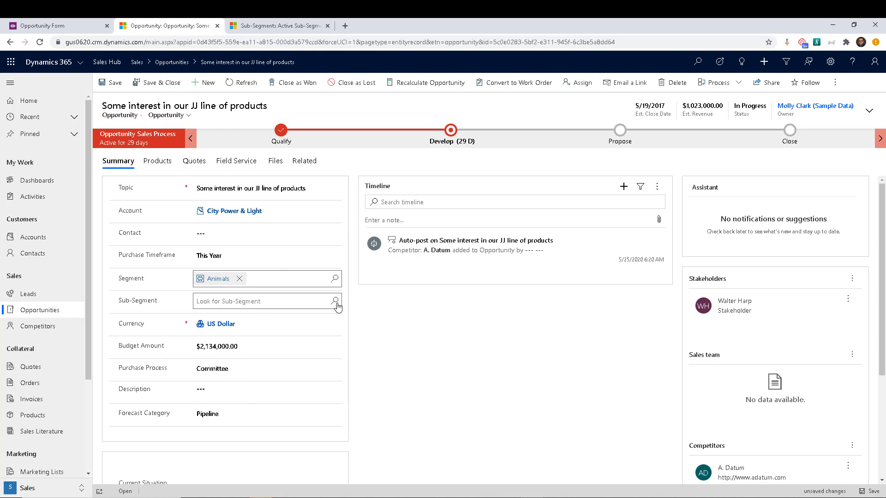
pyautogui.click(335, 302)
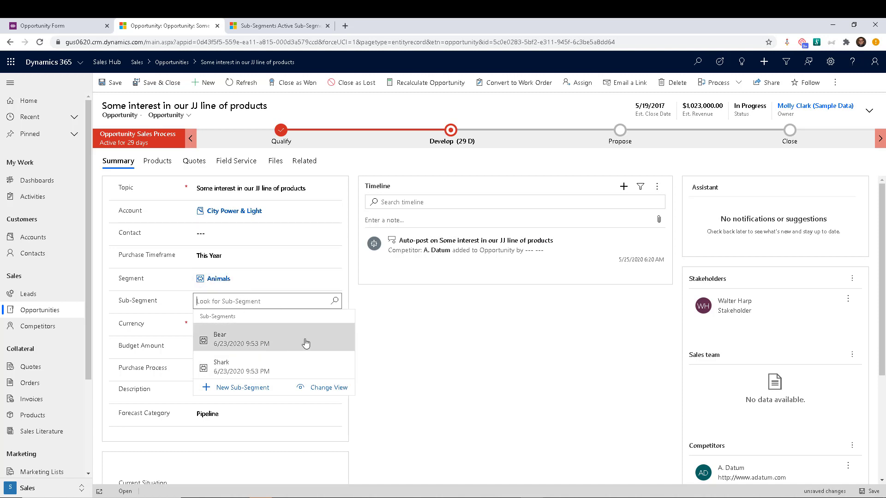
pyautogui.click(354, 299)
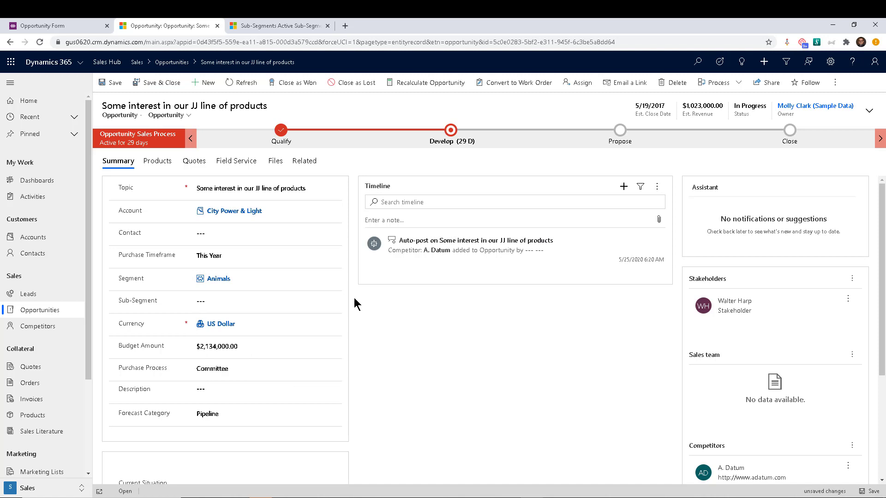